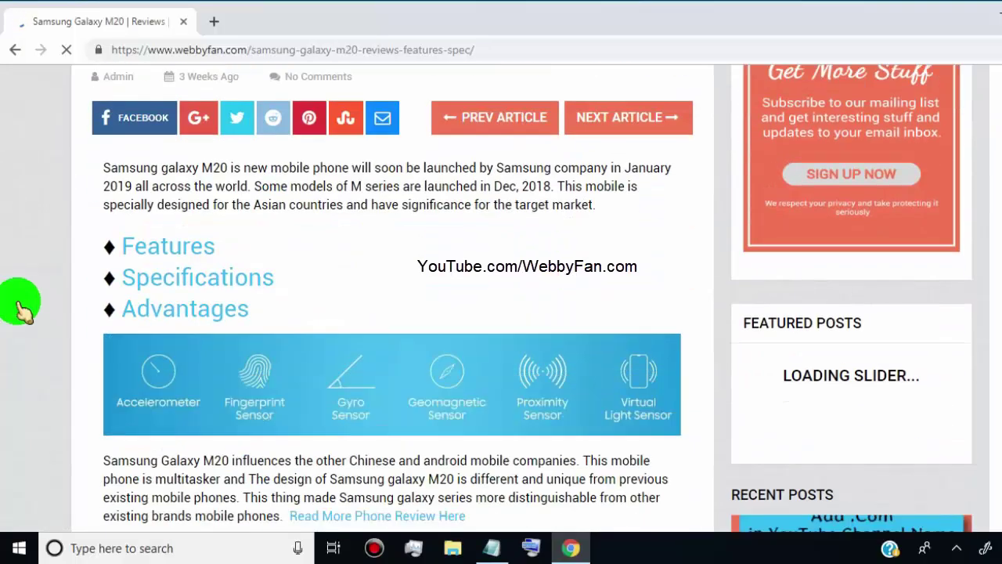
# Step: Test the Features, Specifications and Advantages jump links in the published Samsung Galaxy M20 post, returning to the list after each
pyautogui.click(197, 248)
pyautogui.scroll(9, 105, 264)
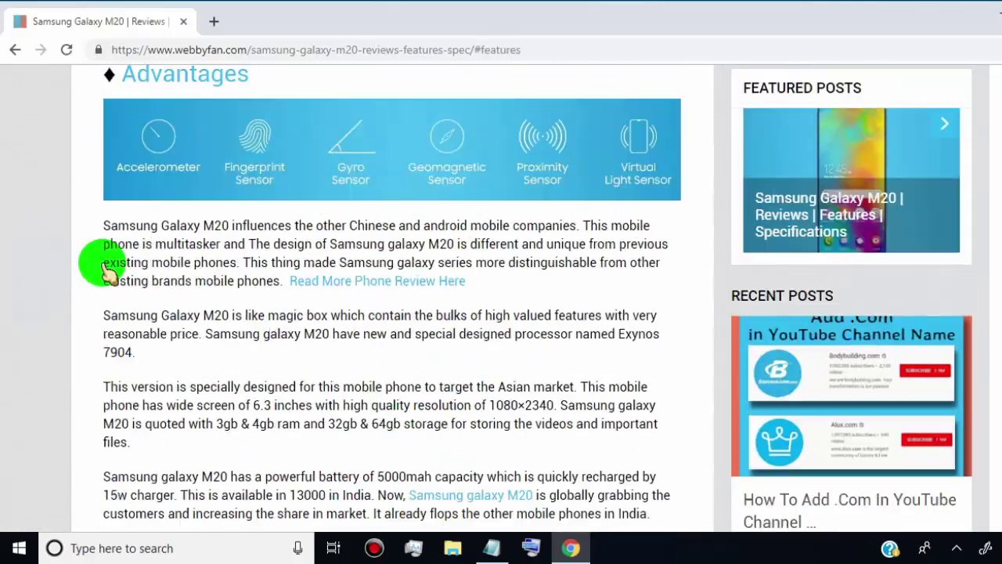
pyautogui.click(166, 218)
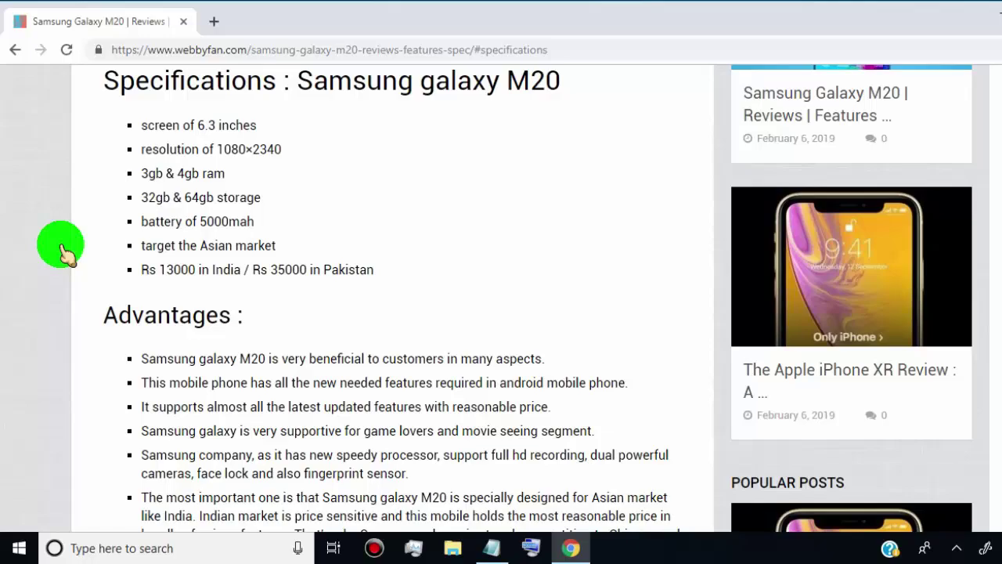
pyautogui.scroll(10, 60, 249)
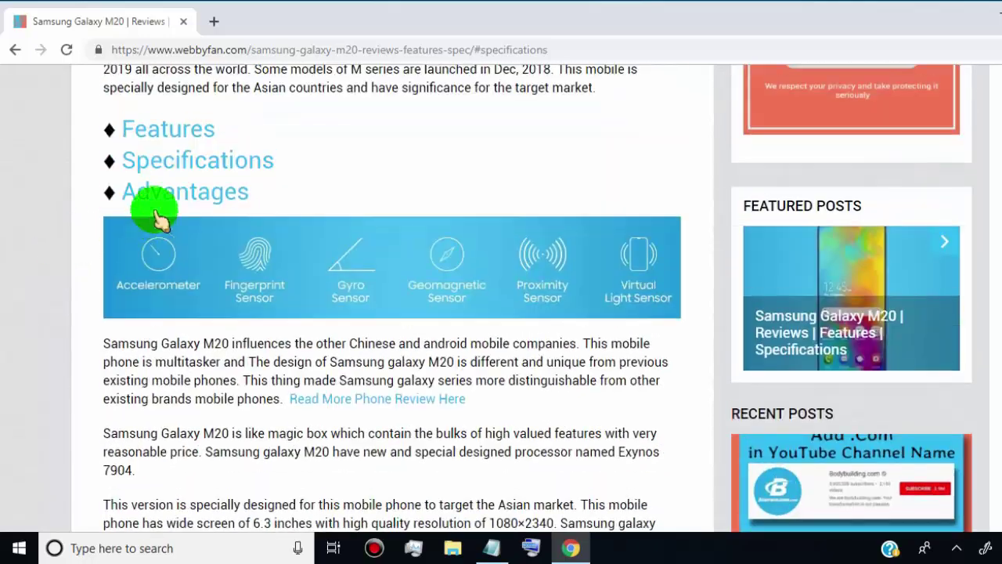
pyautogui.click(173, 195)
pyautogui.scroll(8, 44, 264)
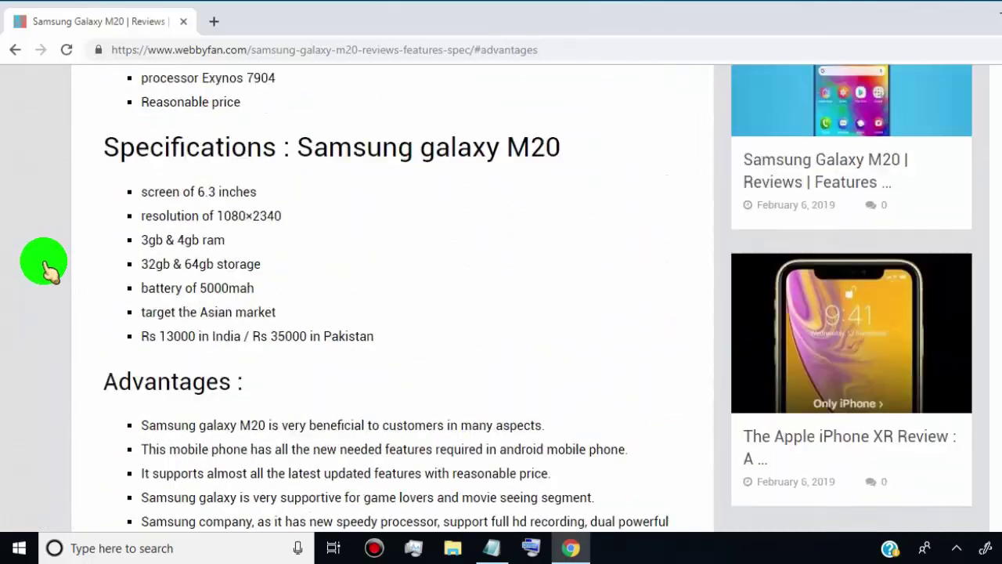
pyautogui.scroll(2, 44, 264)
# Step: Copy the post's #advantages URL and open it in a new tab to check the direct section link, closing that tab when done
pyautogui.click(381, 49)
pyautogui.hotkey('ctrl', 'c')
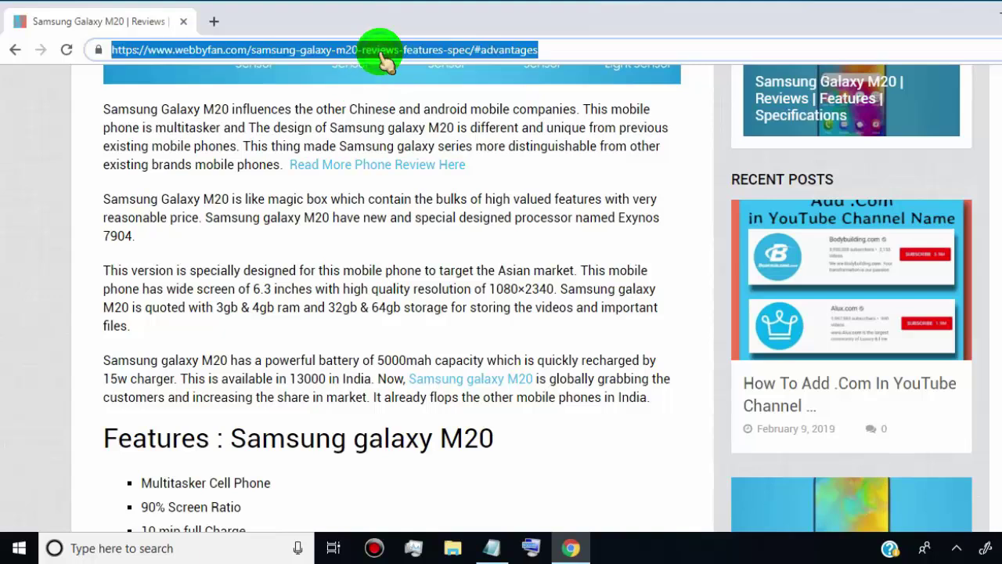
pyautogui.click(212, 22)
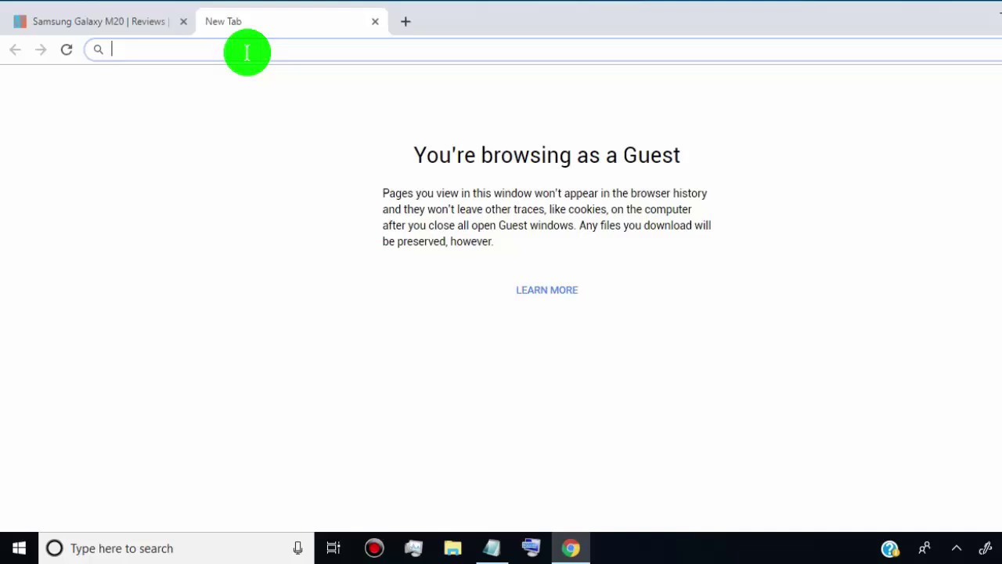
pyautogui.hotkey('ctrl', 'v')
pyautogui.press('Return')
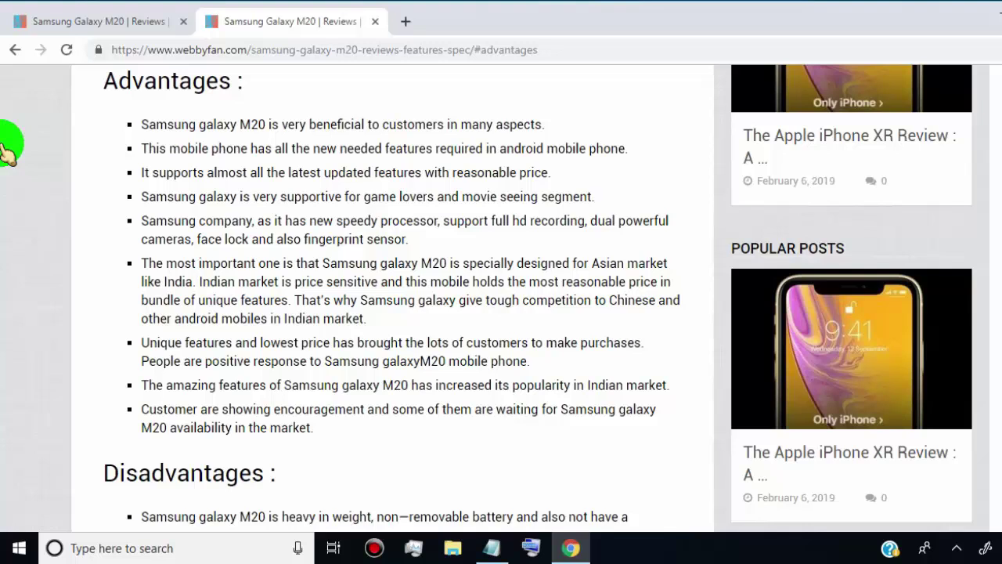
pyautogui.click(908, 149)
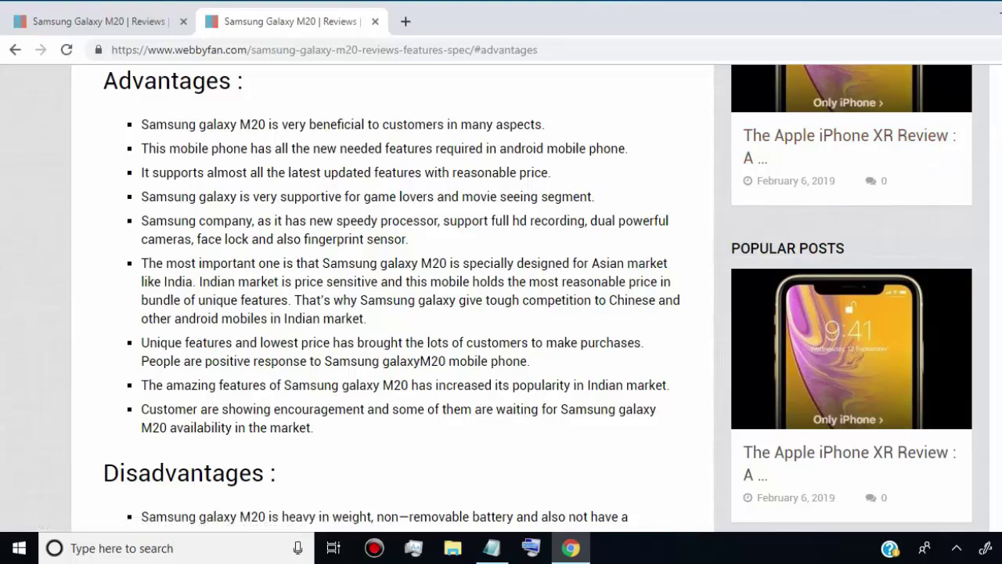
pyautogui.hotkey('ctrl', 'w')
pyautogui.click(409, 78)
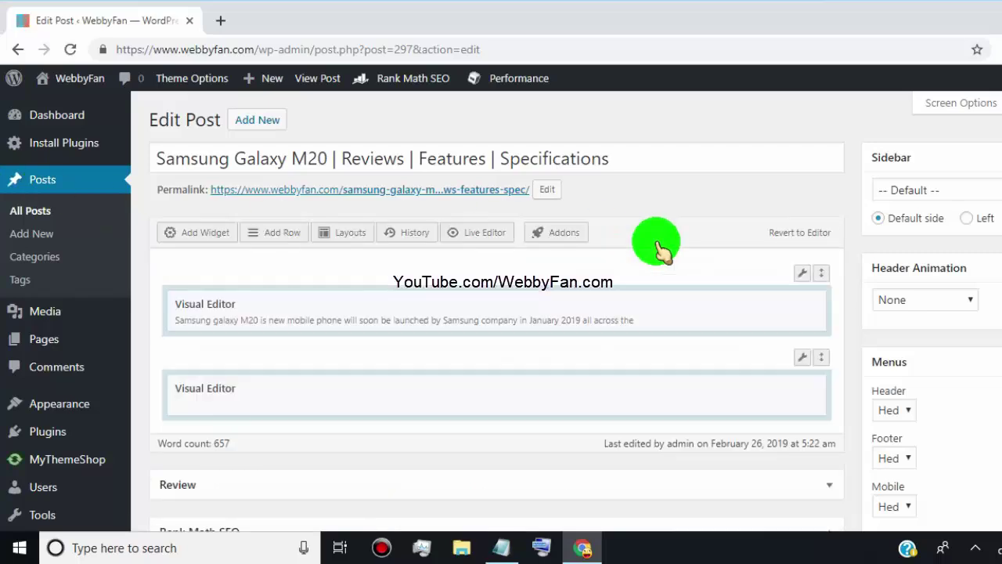
# Step: In the first Visual Editor widget's visual mode, link the list word "Features" to #features and check the link
pyautogui.click(720, 311)
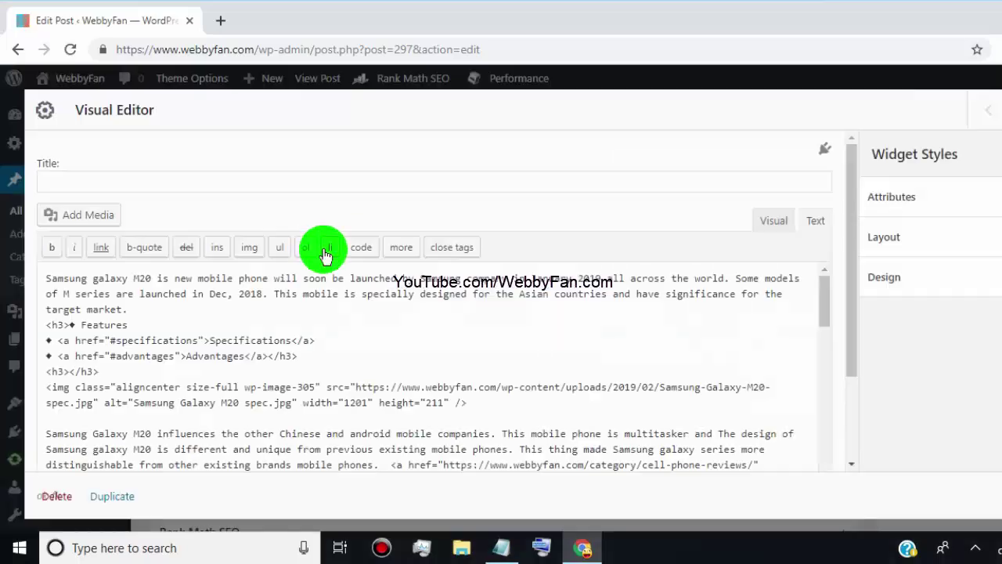
pyautogui.click(765, 235)
pyautogui.click(60, 389)
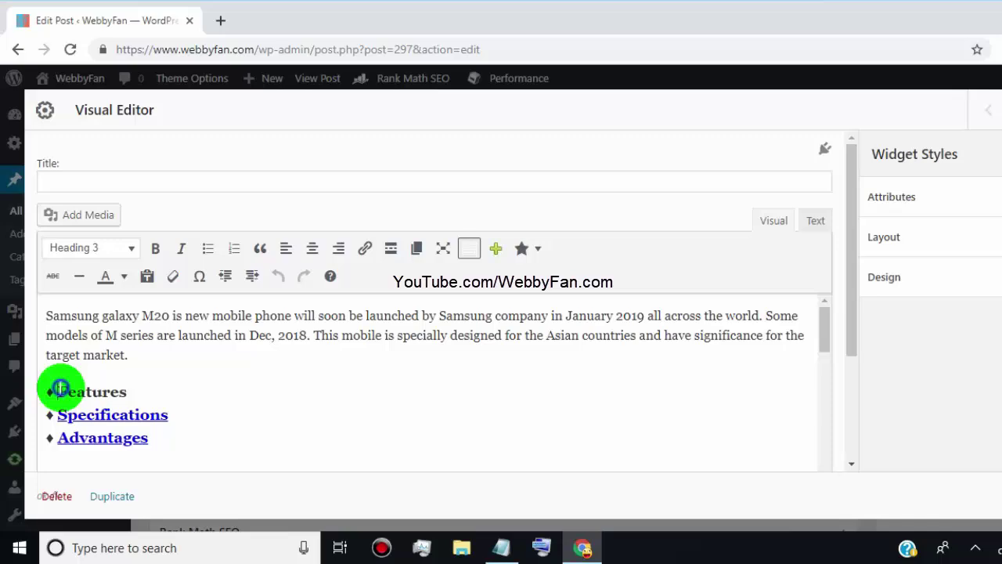
pyautogui.moveTo(60, 389); pyautogui.dragTo(128, 391)
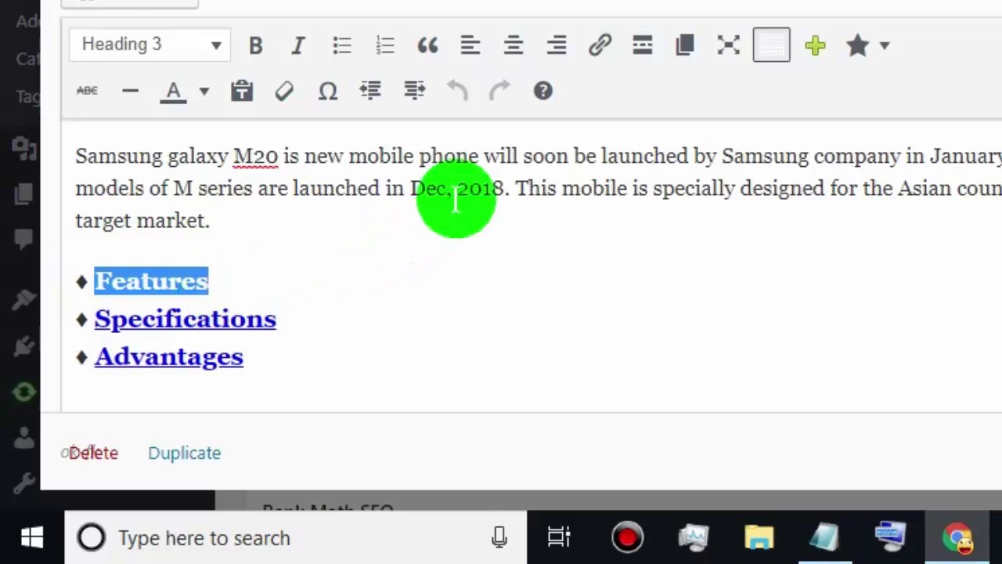
pyautogui.click(601, 48)
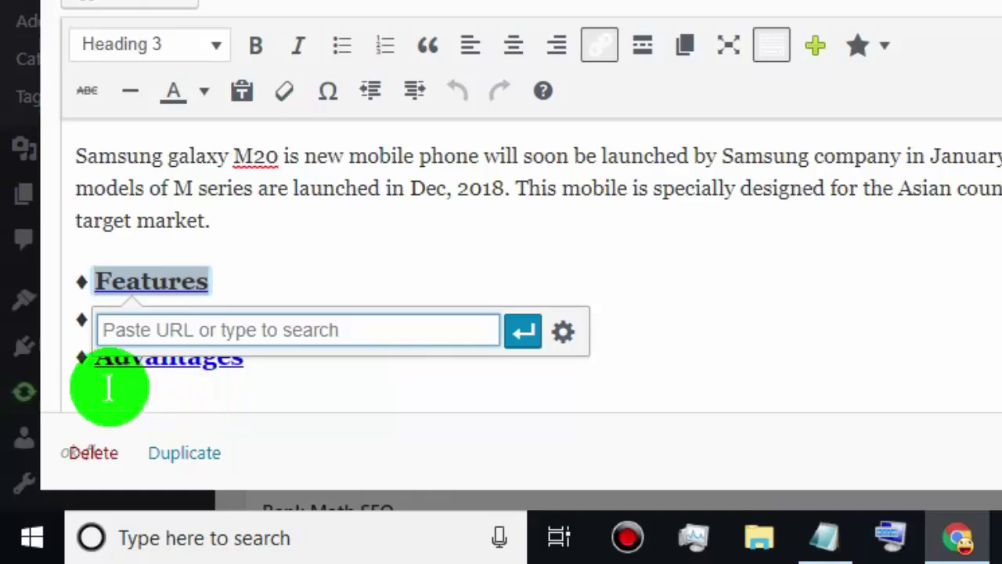
pyautogui.write('#')
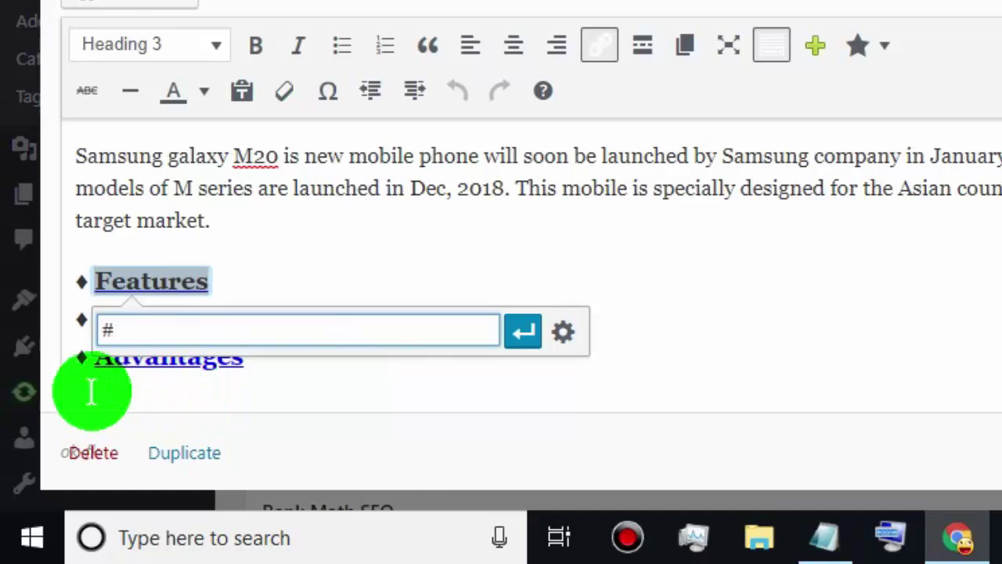
pyautogui.write('features')
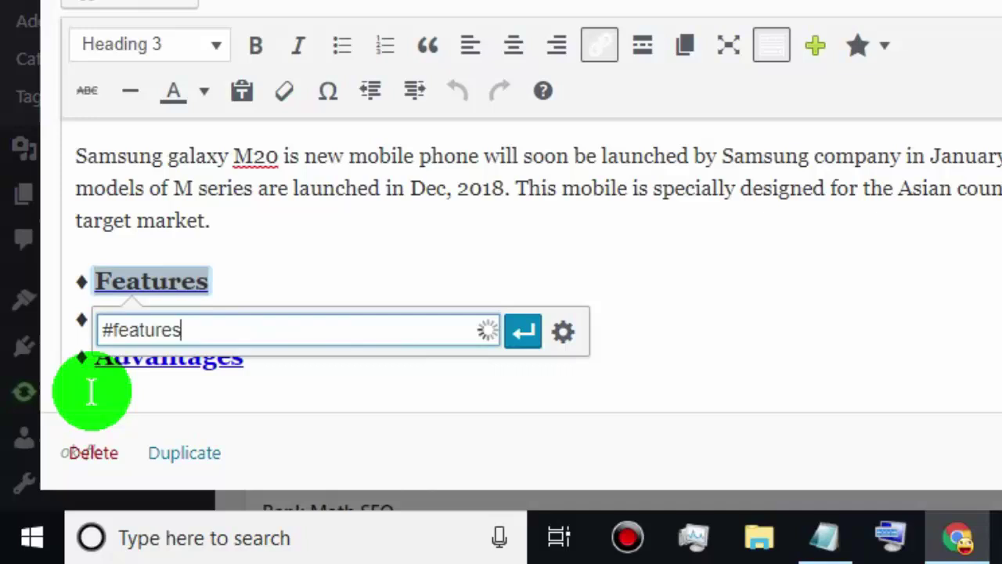
pyautogui.click(521, 335)
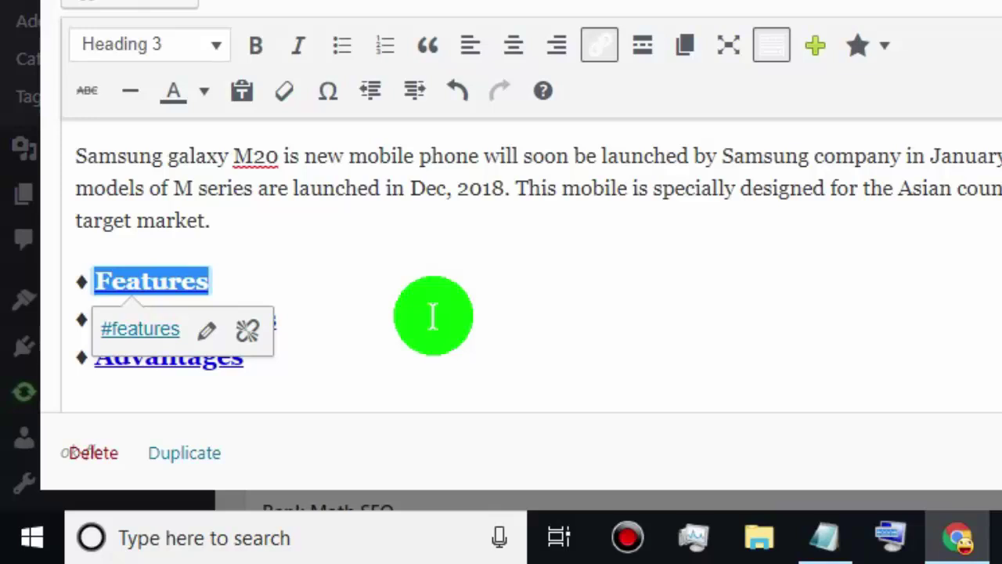
pyautogui.doubleClick(433, 316)
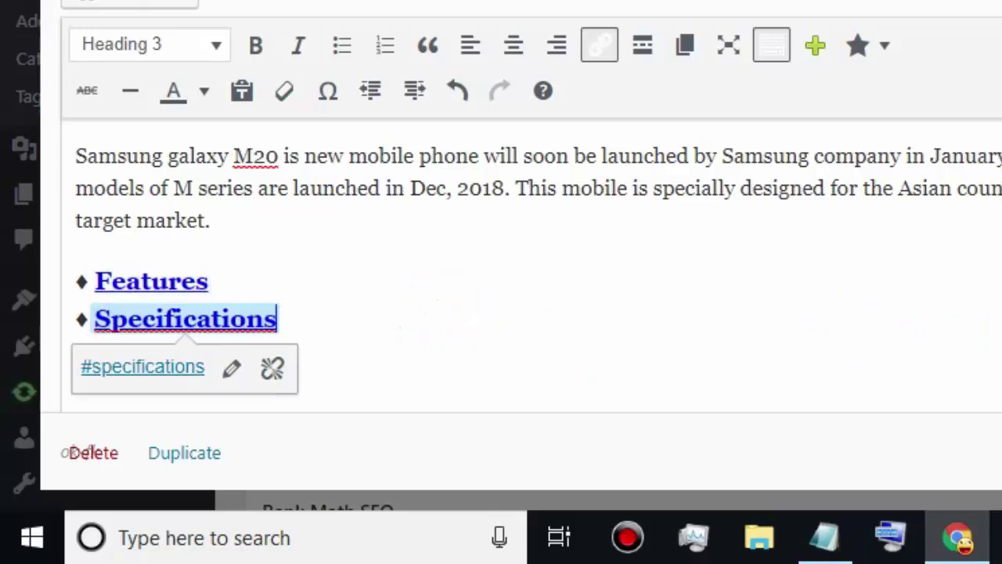
pyautogui.click(209, 281)
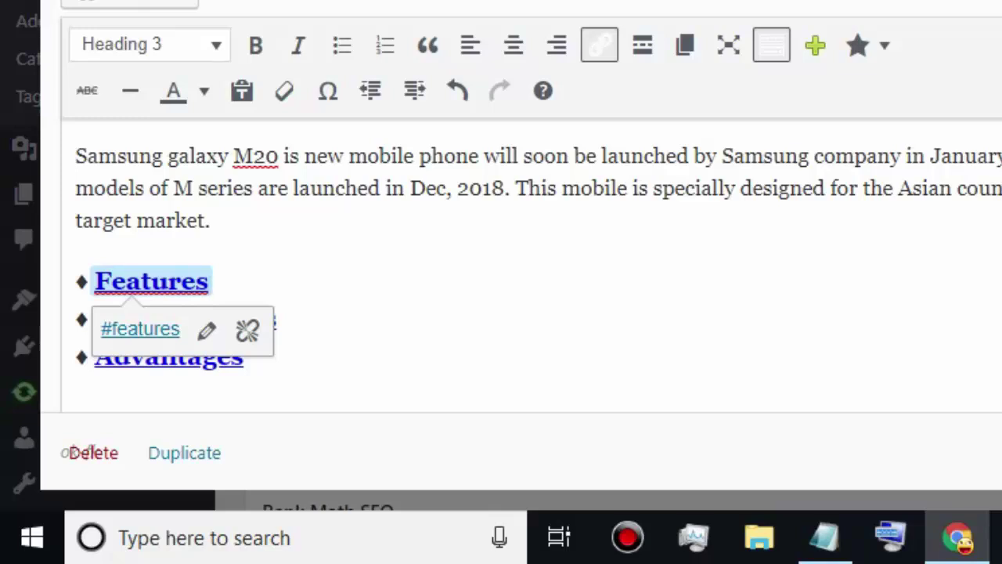
# Step: In the widget's HTML text, add id="features" to the h2 tag of the "Features : Samsung galaxy M20" heading
pyautogui.scroll(-10, 539, 266)
pyautogui.scroll(-10, 538, 266)
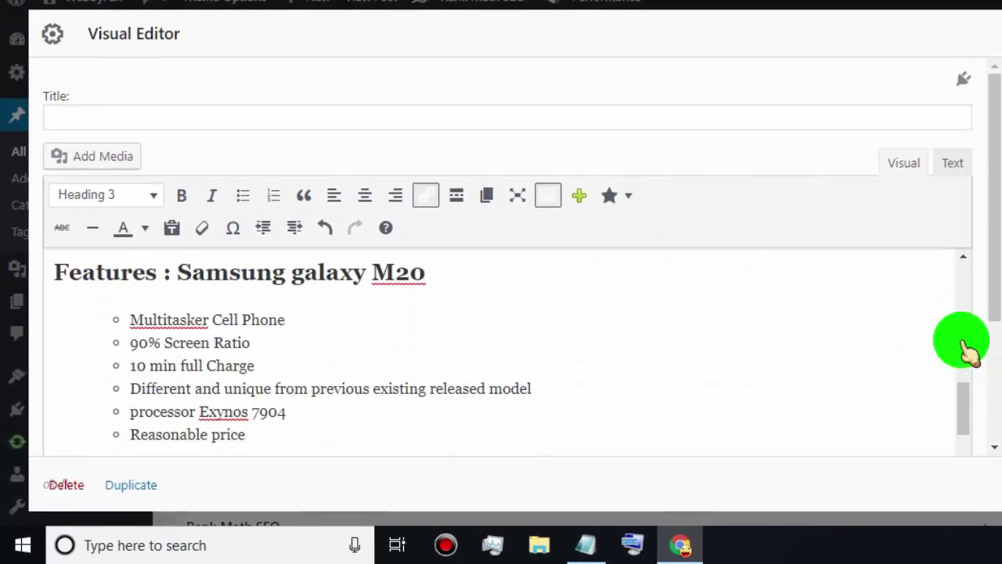
pyautogui.hotkey('shift', 'Home')
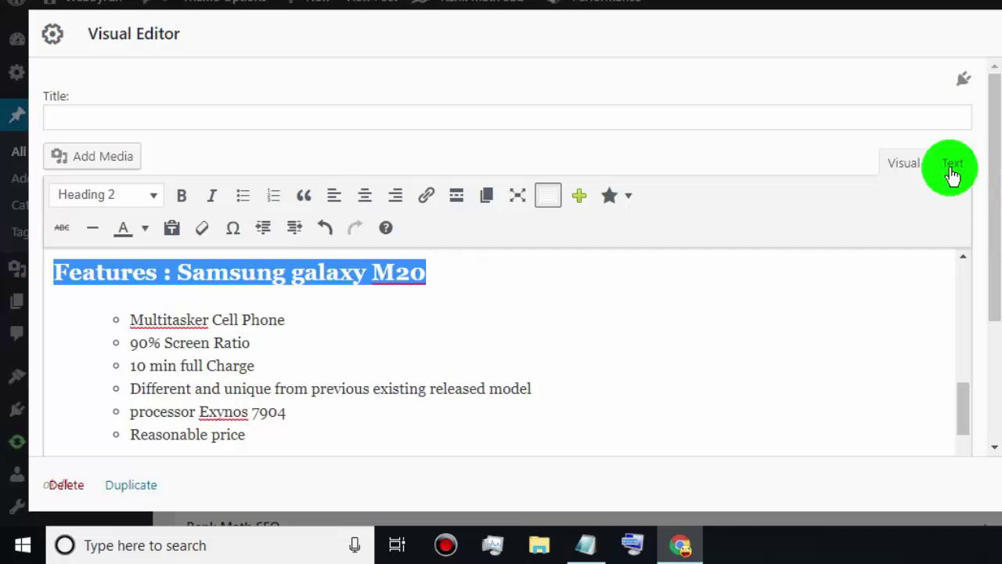
pyautogui.click(952, 166)
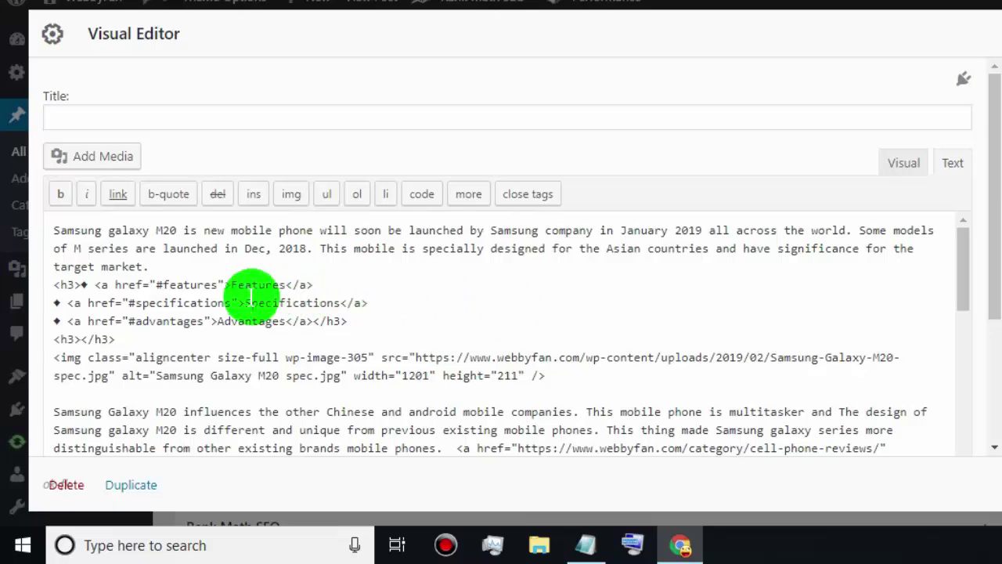
pyautogui.scroll(-3, 414, 425)
pyautogui.scroll(-3, 538, 278)
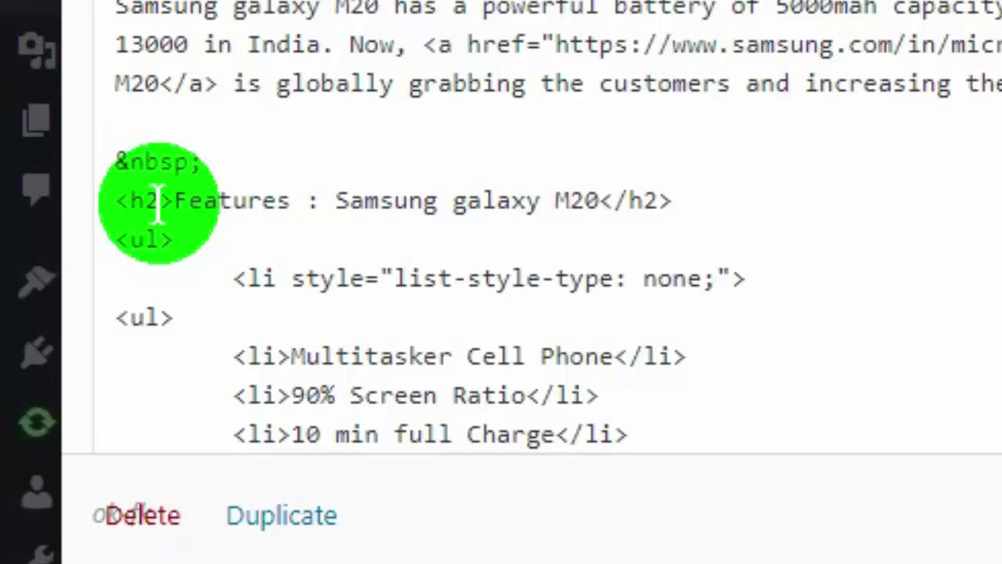
pyautogui.click(158, 201)
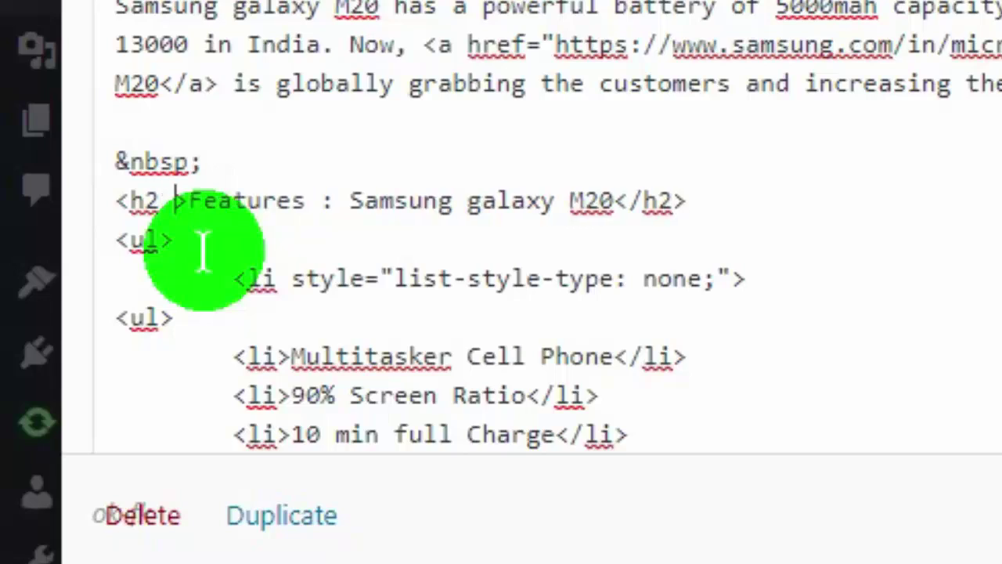
pyautogui.write('id')
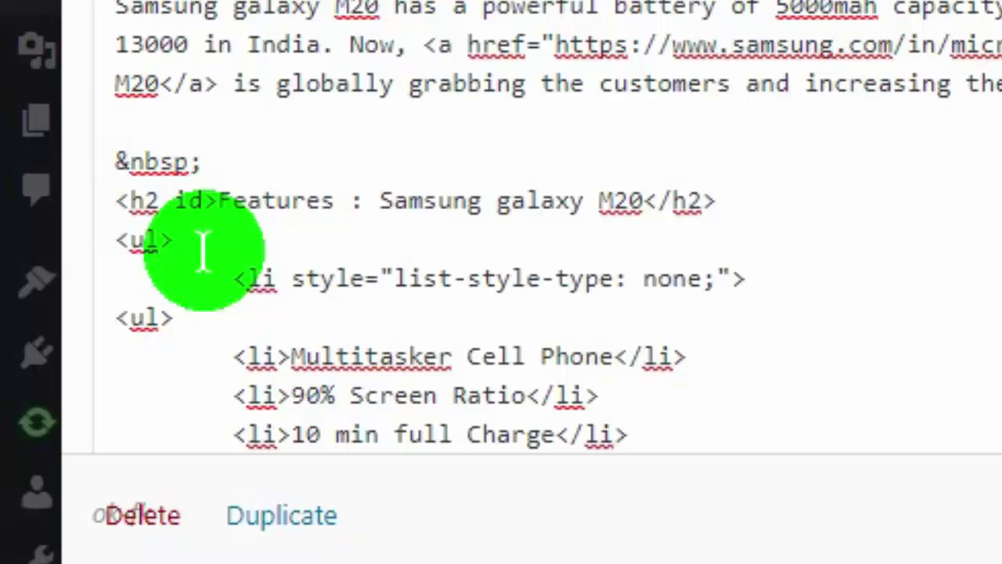
pyautogui.write('="')
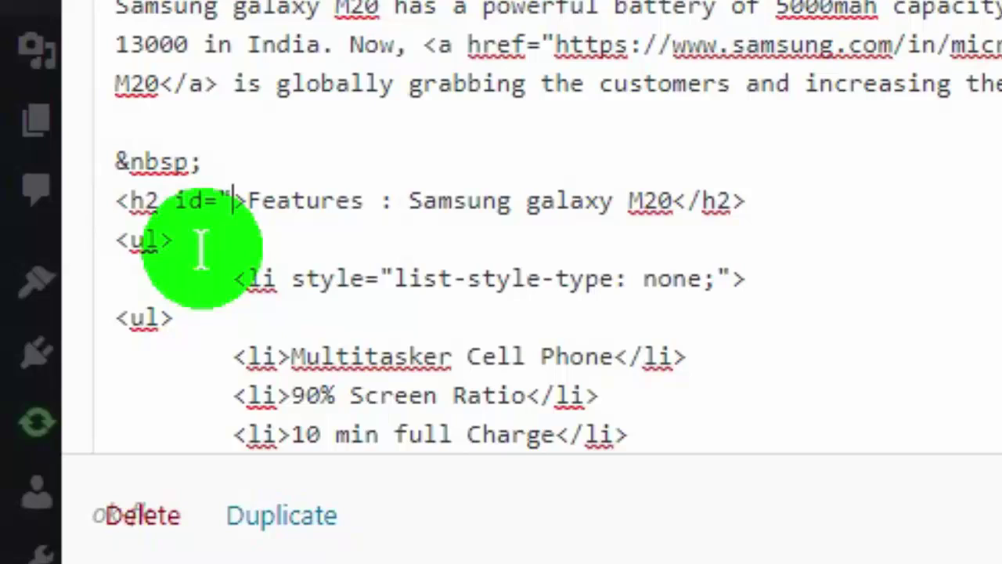
pyautogui.write('fe')
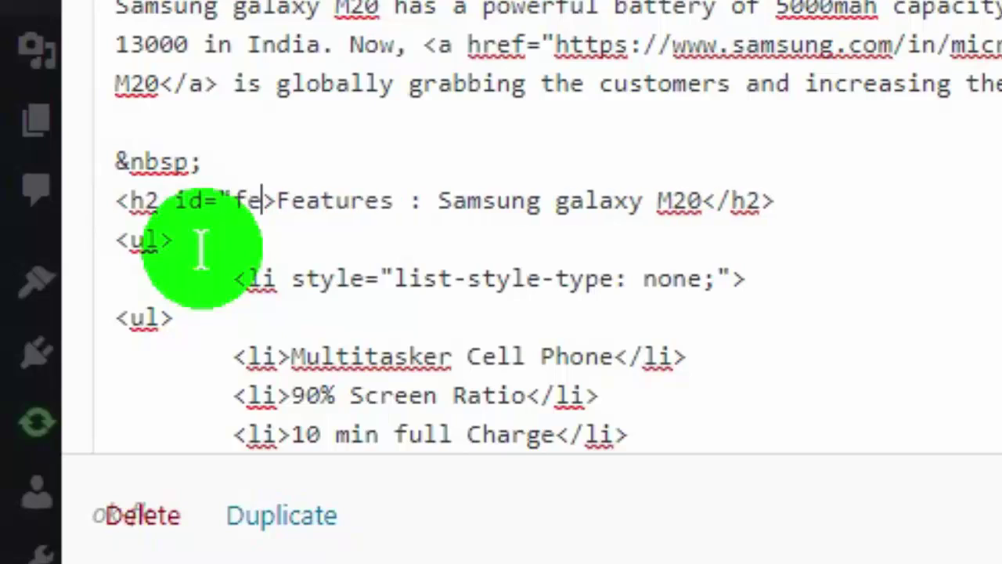
pyautogui.write('atu')
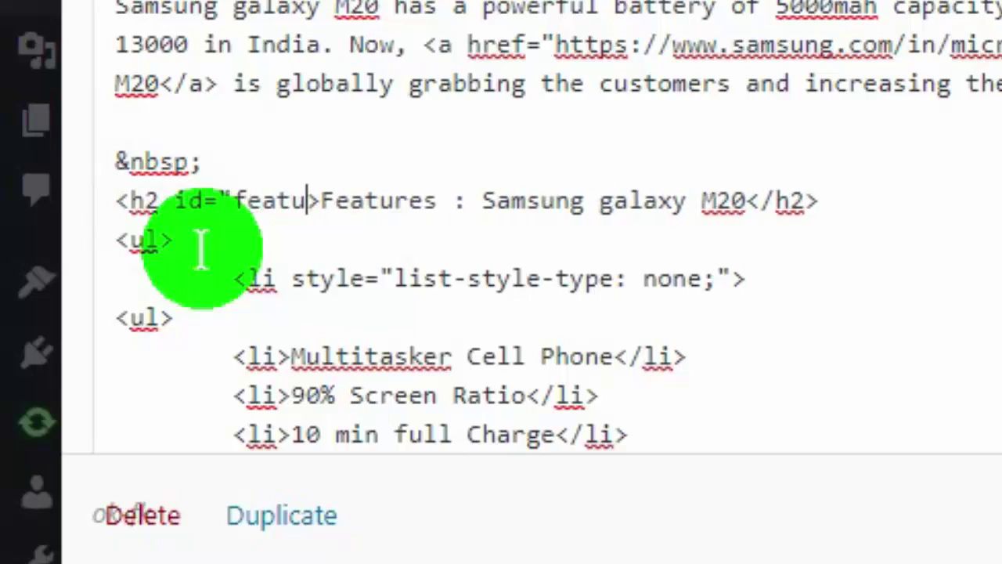
pyautogui.write('res')
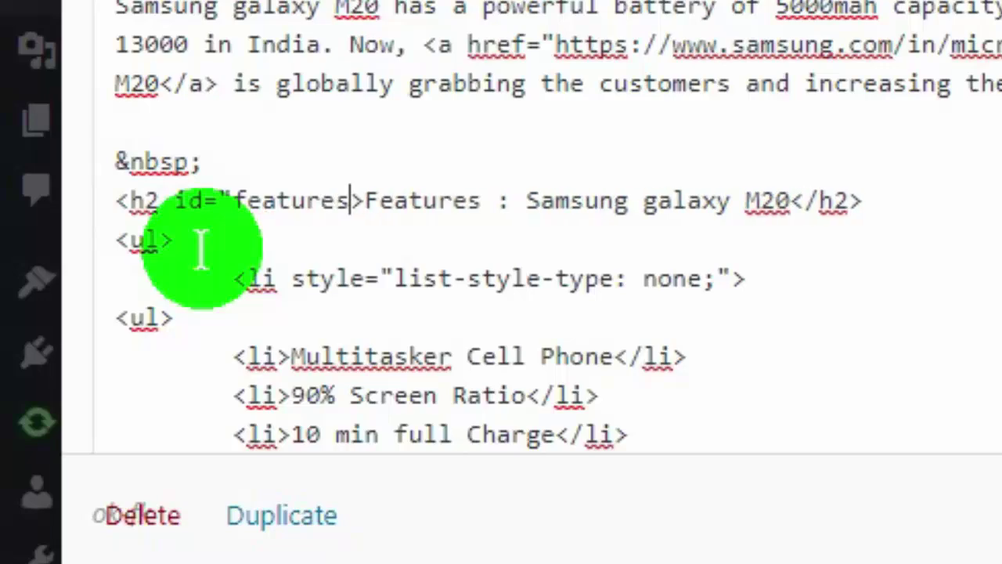
pyautogui.write('"')
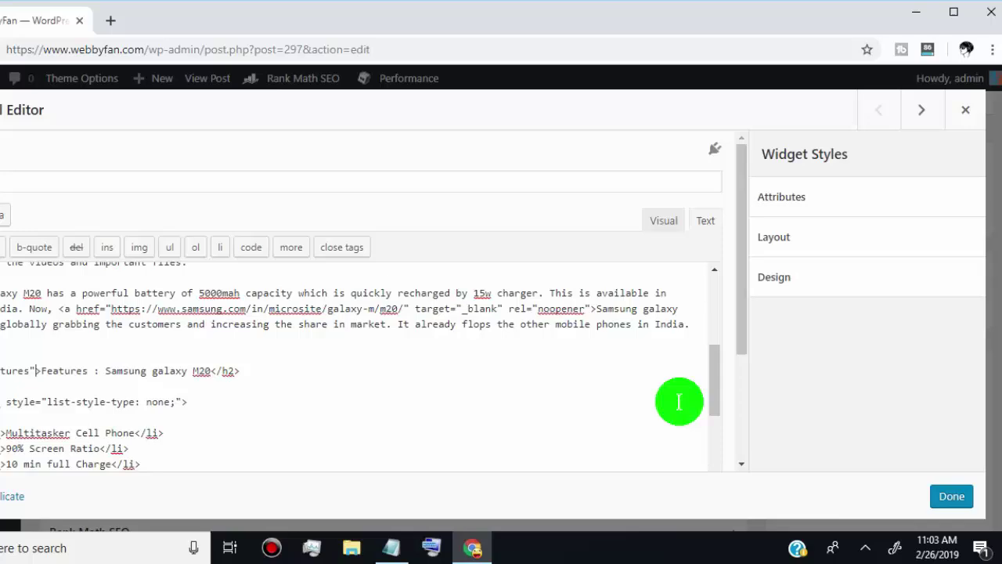
# Step: Finish editing the Visual Editor widget and update the post
pyautogui.scroll(-2, 916, 384)
pyautogui.click(950, 495)
pyautogui.click(939, 352)
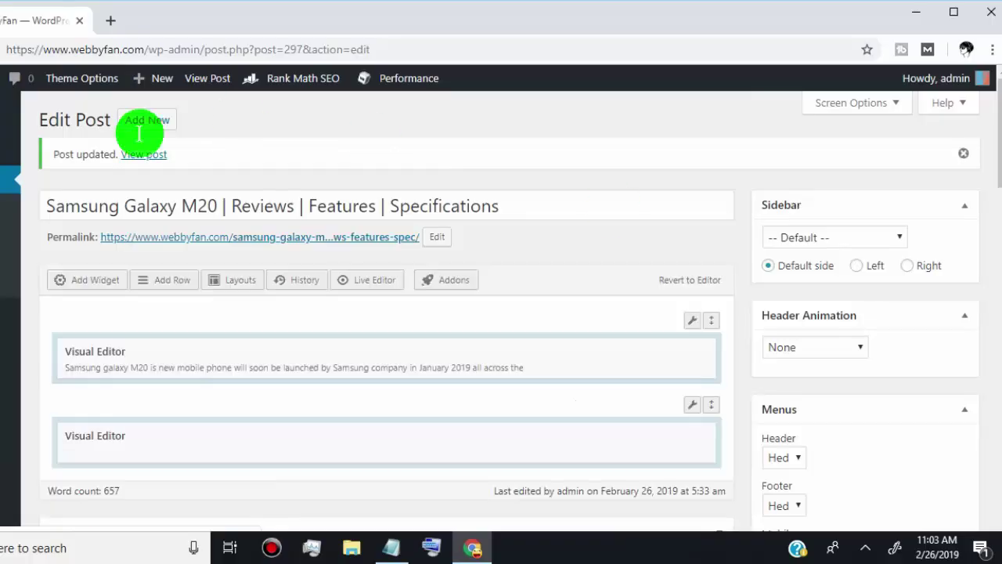
# Step: Open the updated post in an incognito window and test its Features jump link
pyautogui.rightClick(150, 155)
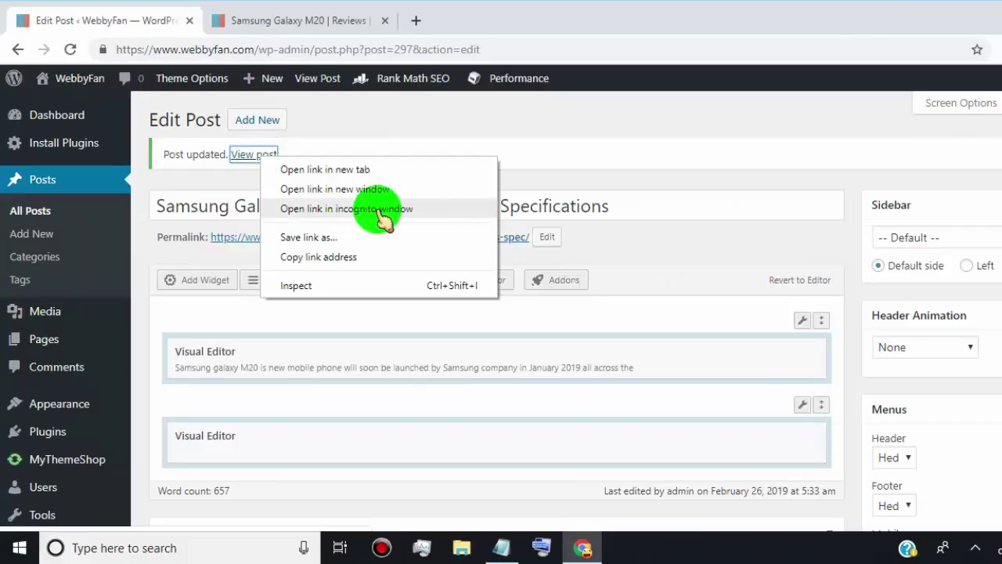
pyautogui.click(380, 209)
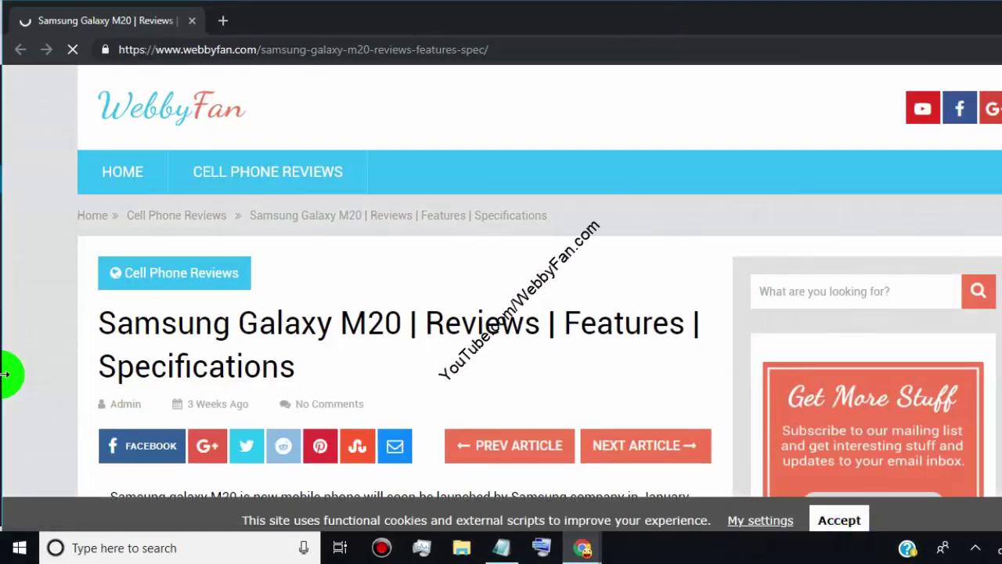
pyautogui.scroll(-4, 31, 362)
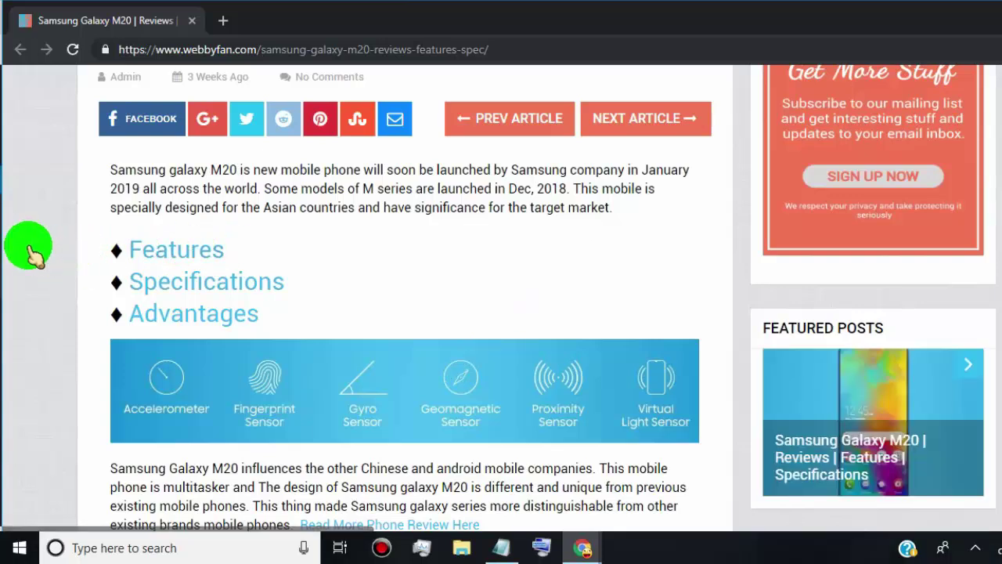
pyautogui.click(190, 256)
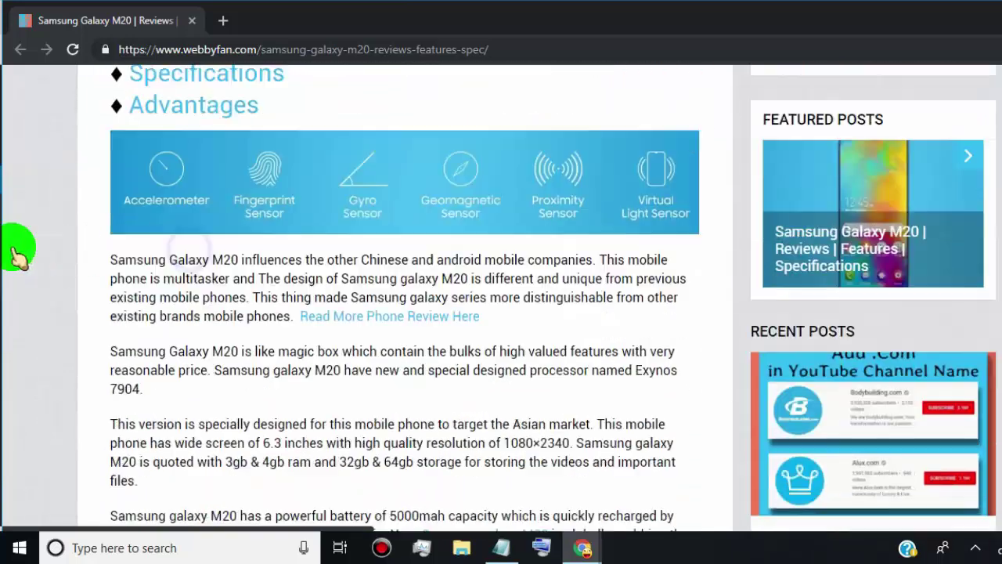